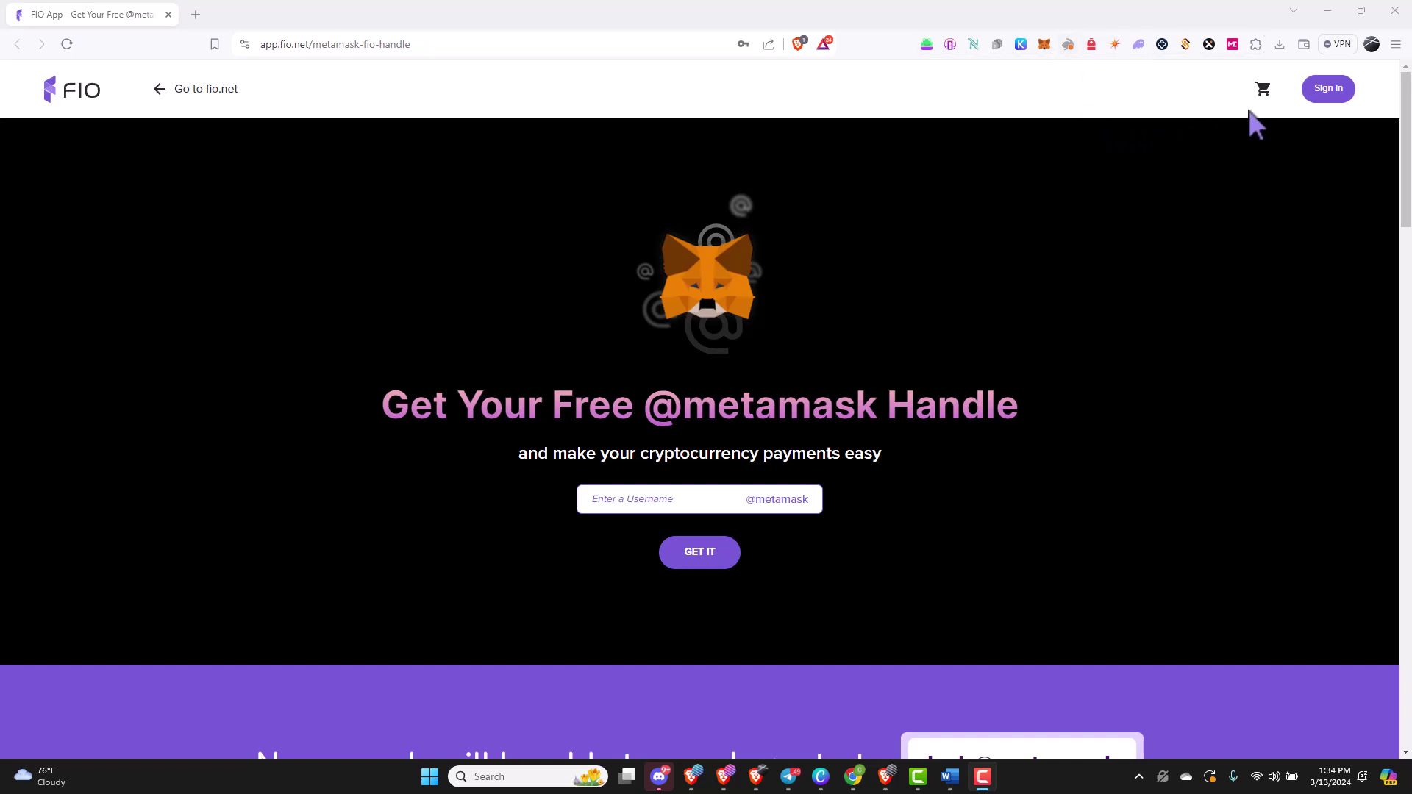
{"action": "left_click", "coordinate": [1328, 88]}
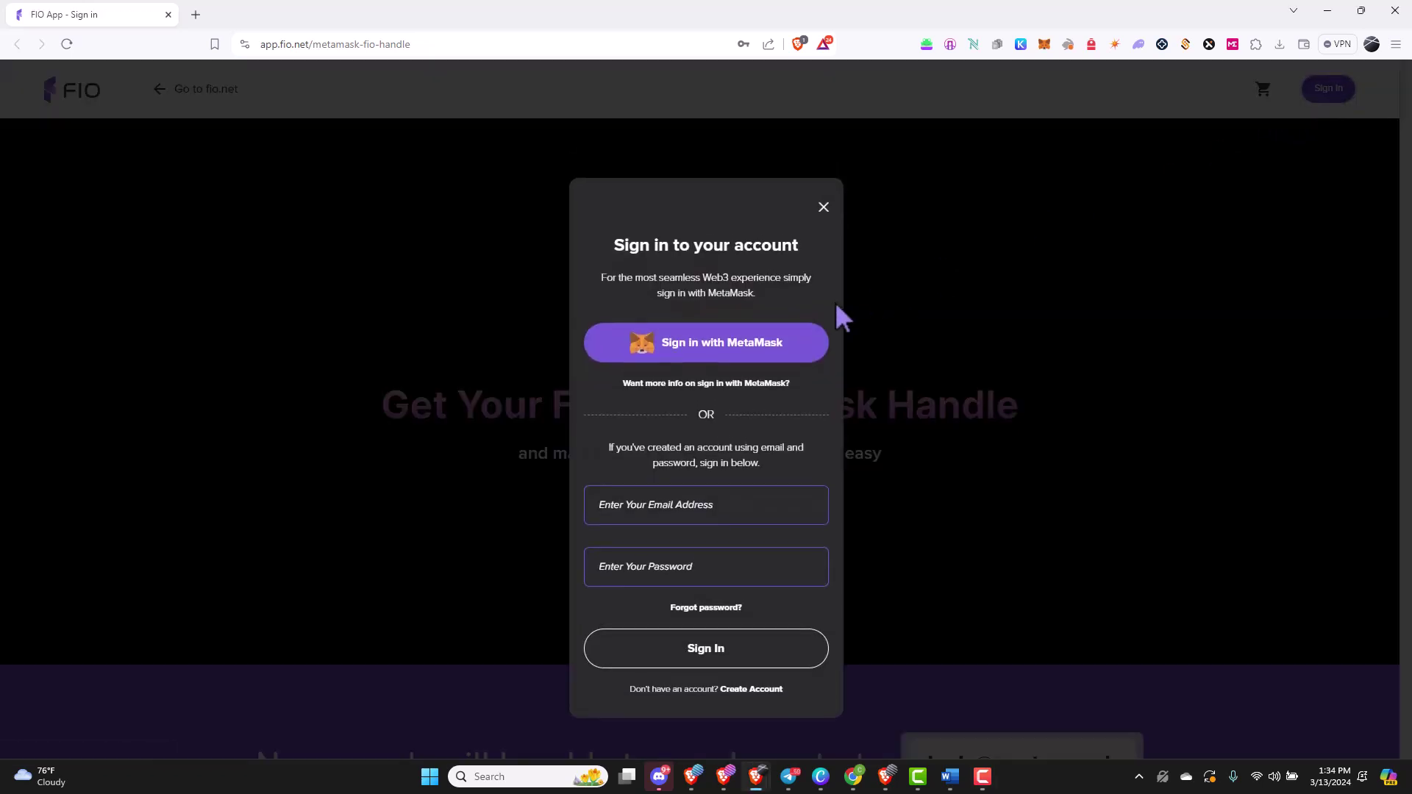
Choose MetaMask sign-in, accept the third-party notice, and connect the wallet to FIO App.
{"action": "left_click", "coordinate": [728, 348]}
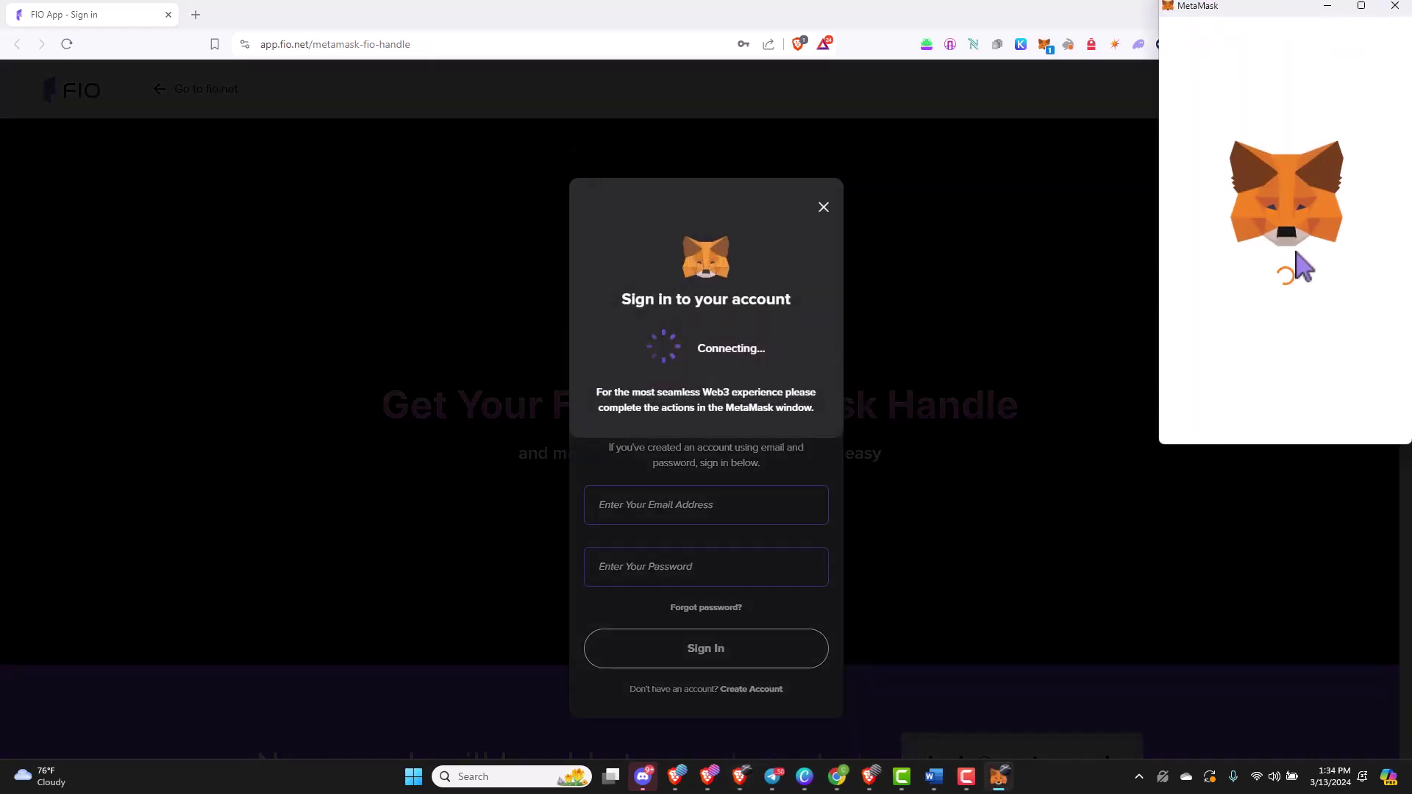
{"action": "scroll", "coordinate": [1296, 332], "scroll_direction": "down", "scroll_amount": 3}
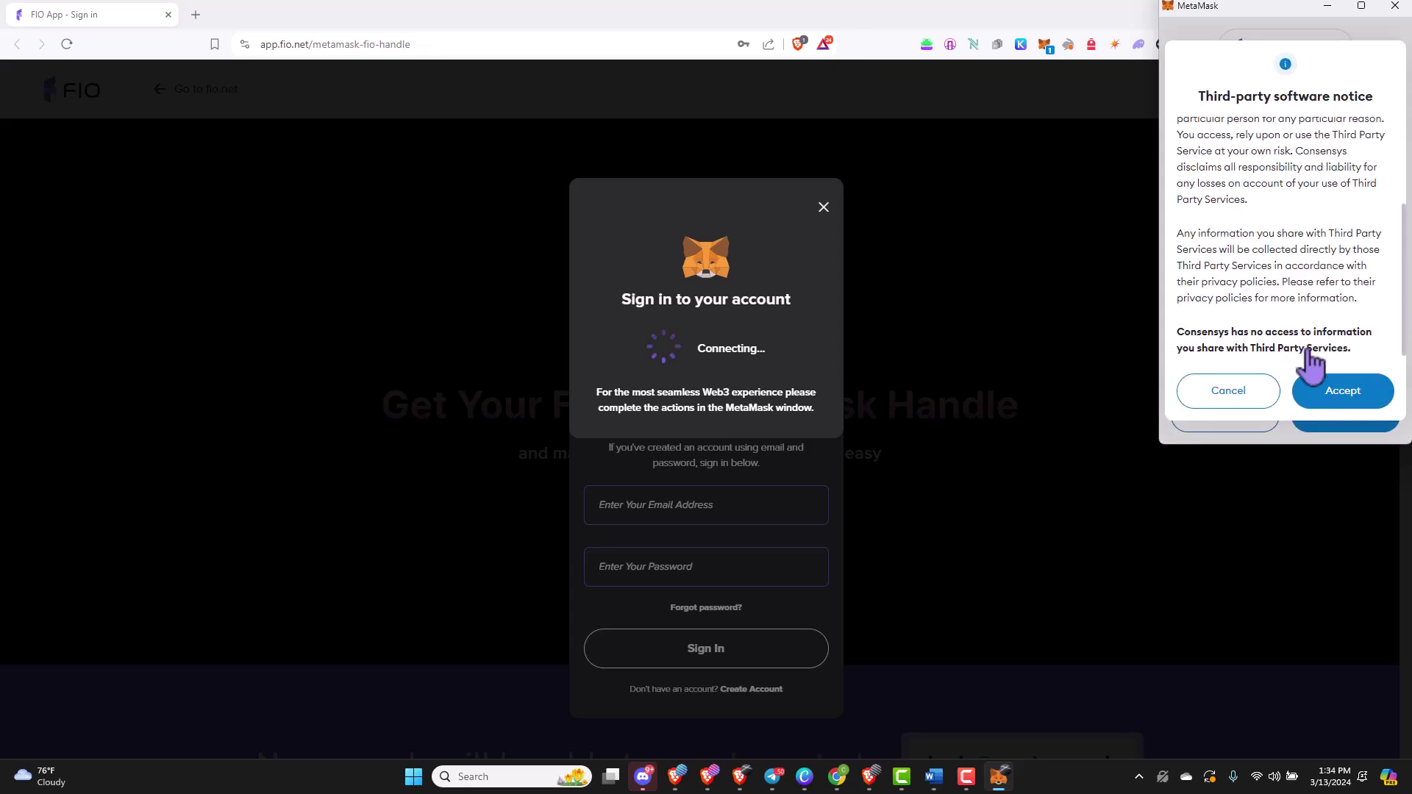
{"action": "left_click", "coordinate": [1342, 390]}
{"action": "left_click", "coordinate": [1344, 414]}
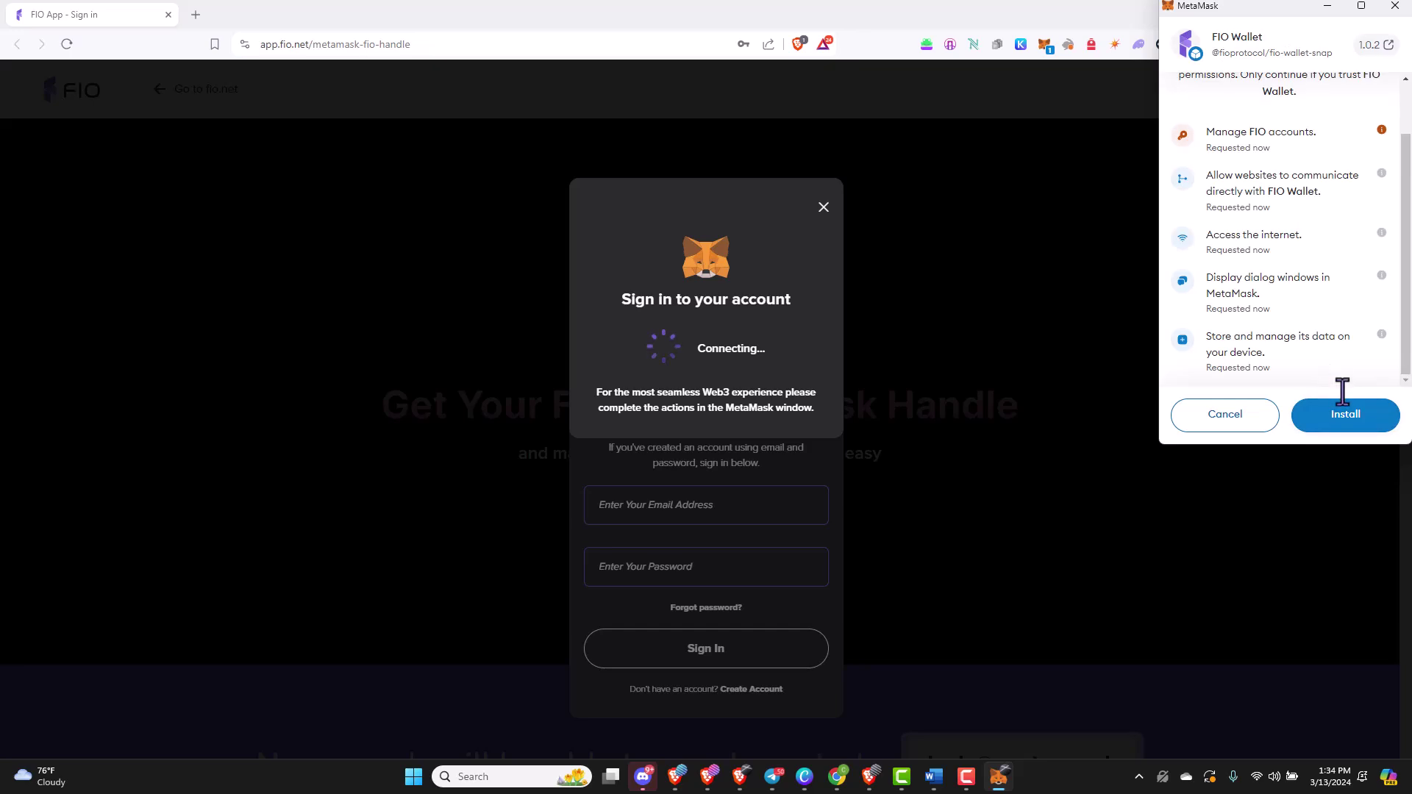
Install the FIO Wallet snap with its permission and approve the FIO App sign-in signature.
{"action": "left_click", "coordinate": [1350, 414]}
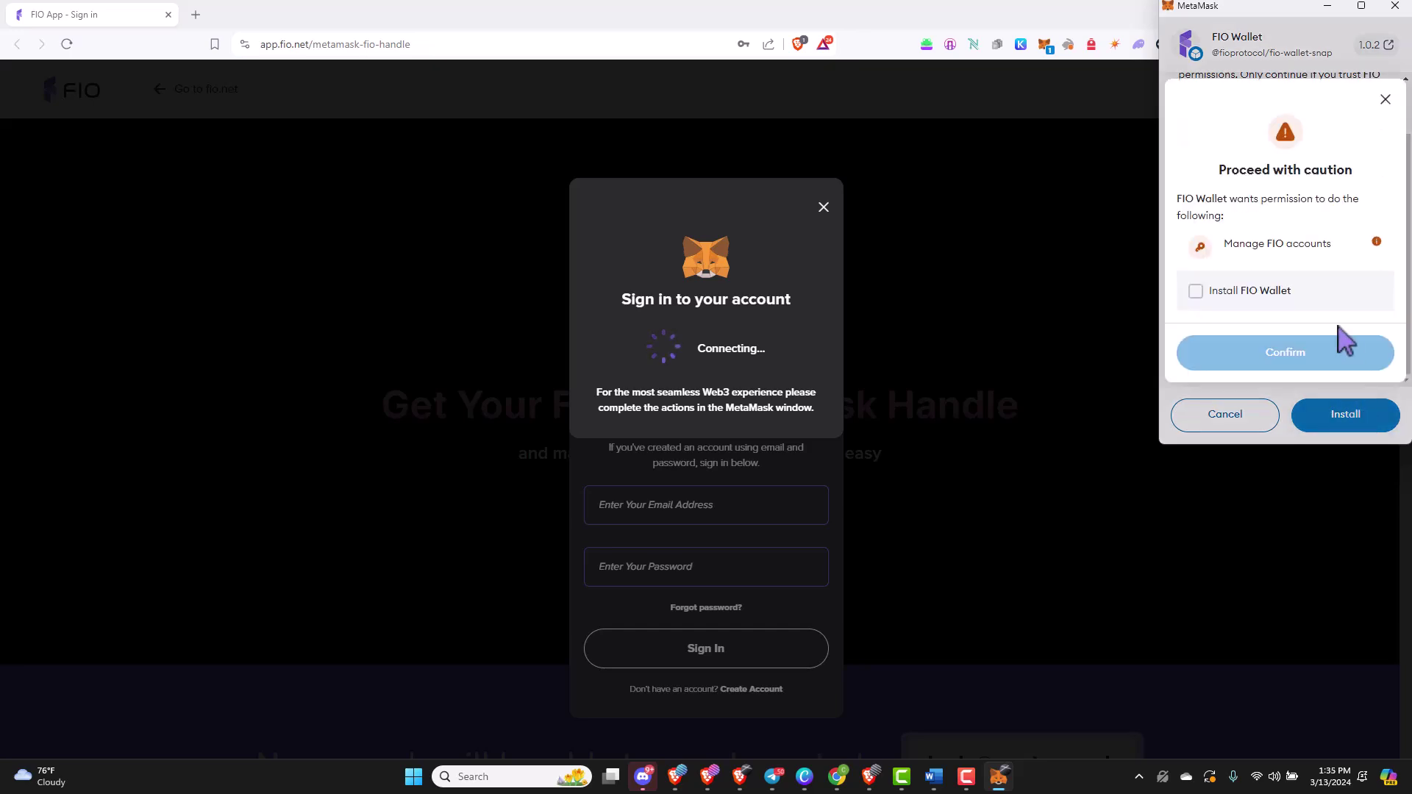
{"action": "left_click", "coordinate": [1196, 292]}
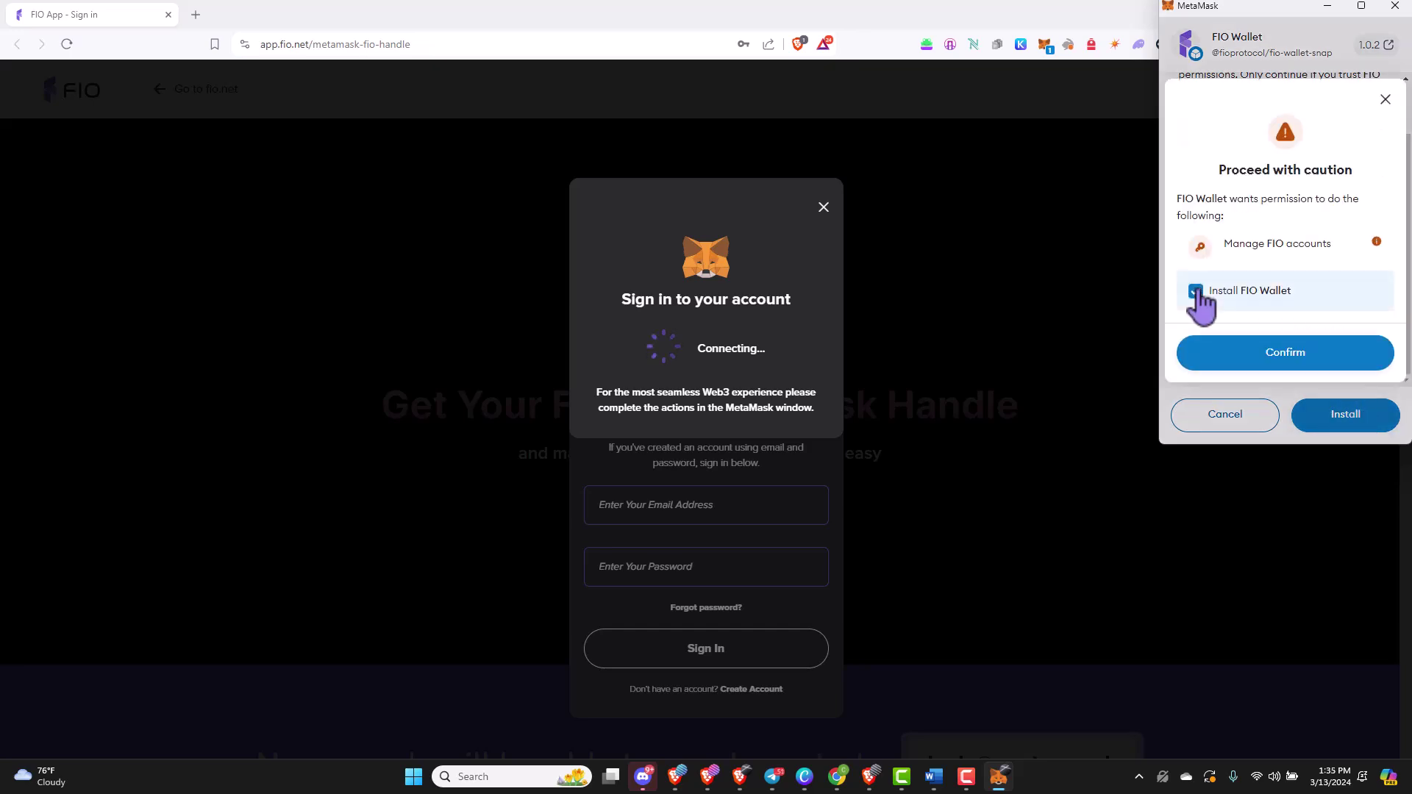
{"action": "key", "text": "Return"}
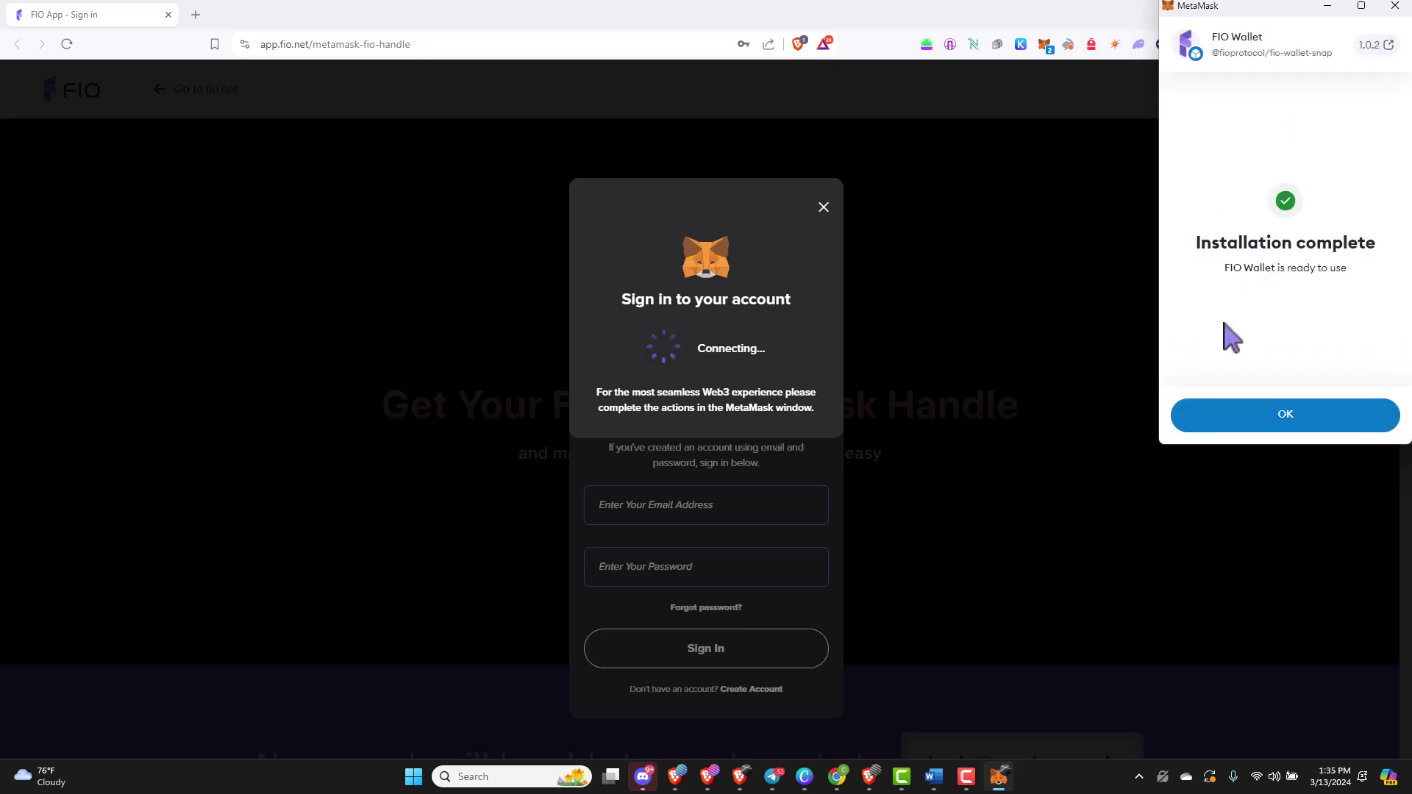
{"action": "left_click", "coordinate": [1286, 415]}
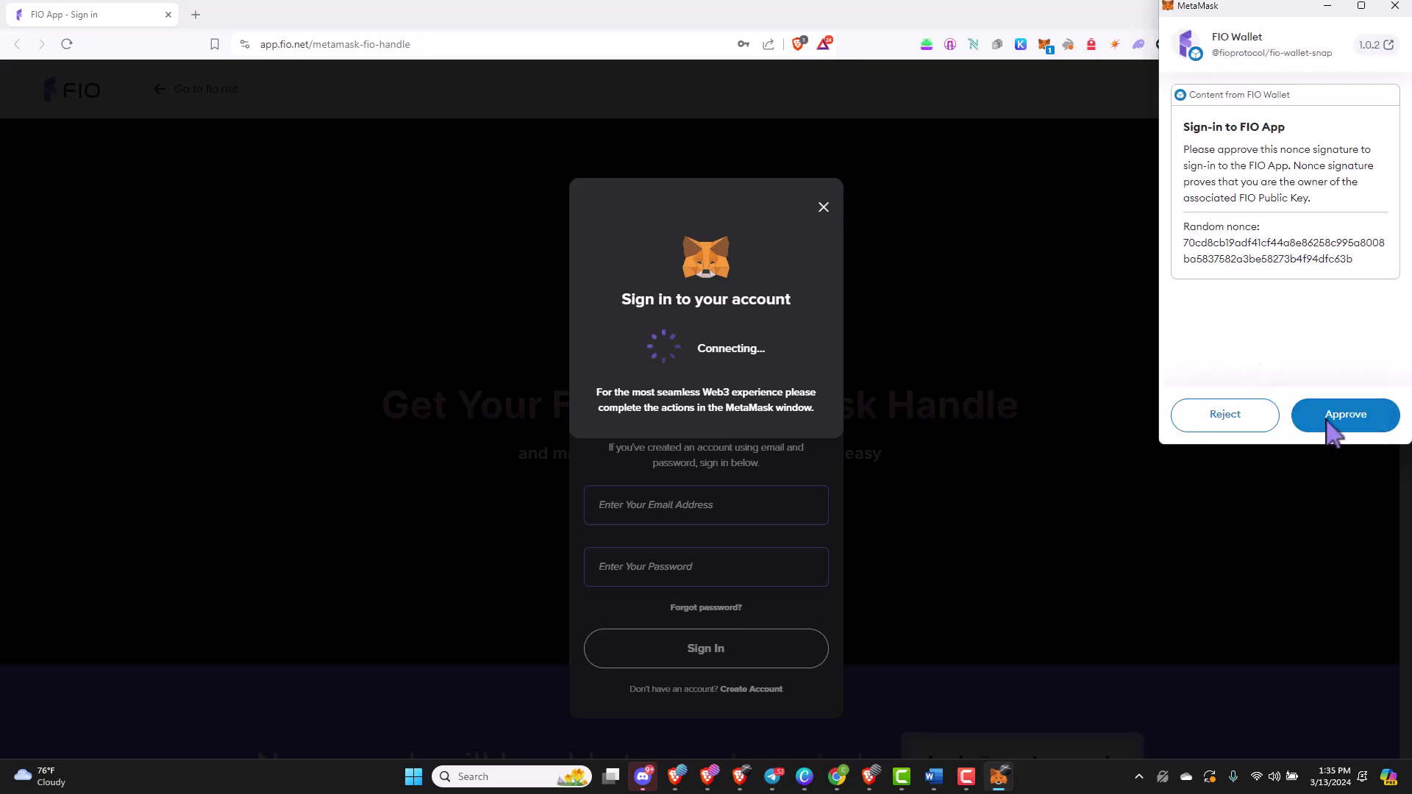
{"action": "left_click", "coordinate": [1346, 415]}
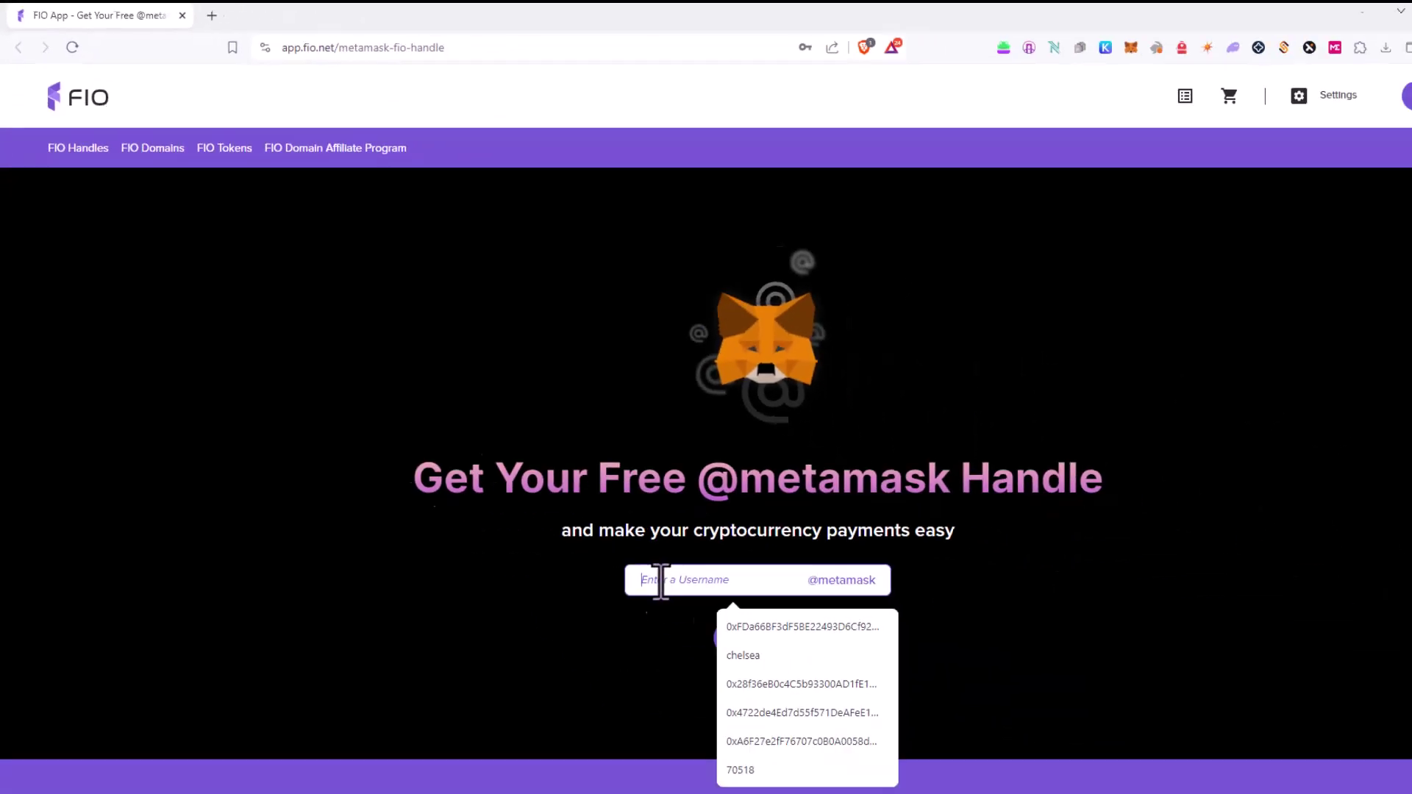
{"action": "type", "text": "we"}
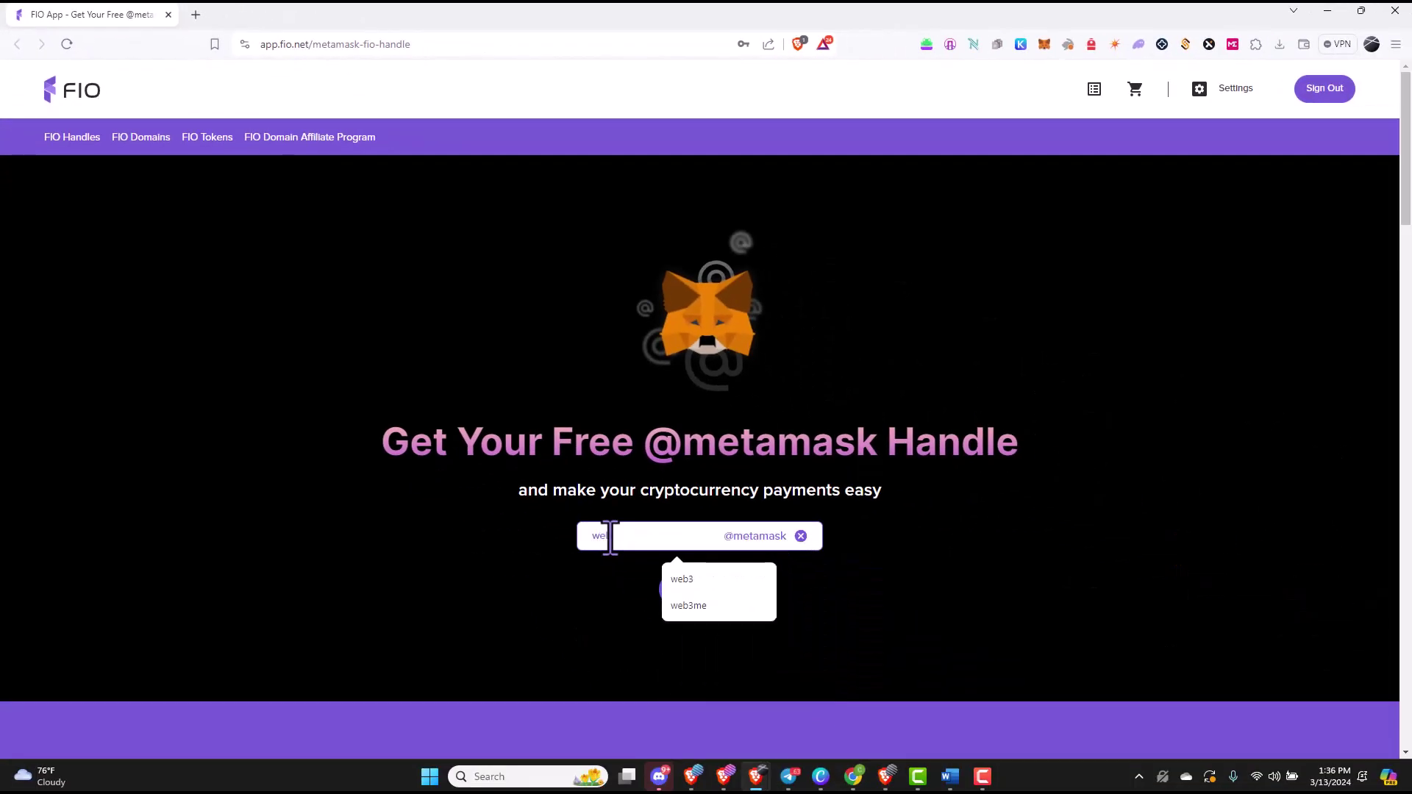
{"action": "type", "text": "b3"}
{"action": "left_click", "coordinate": [497, 593]}
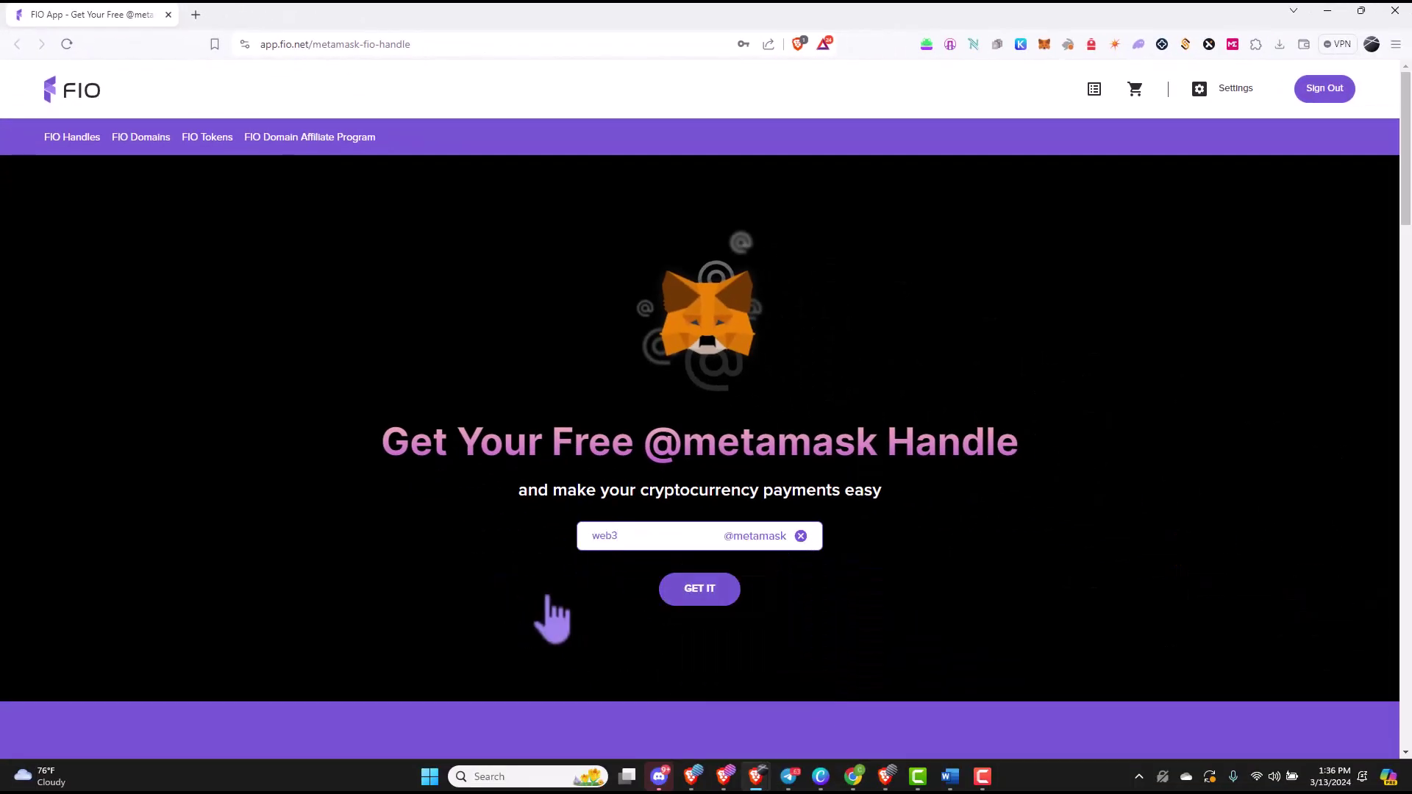
Check out the free web3@metamask handle, pass the slider captcha, and close the purchase confirmation.
{"action": "left_click", "coordinate": [699, 589]}
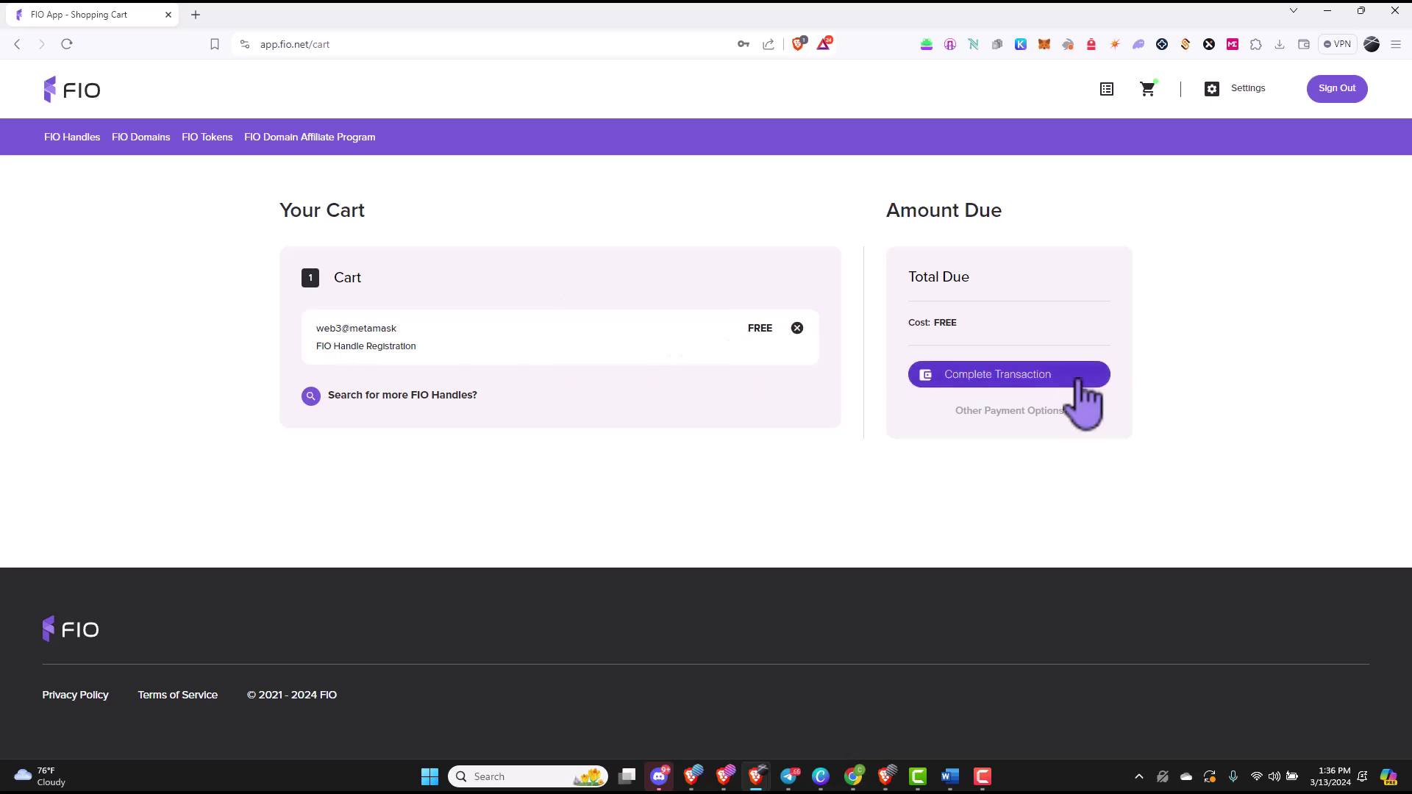
{"action": "left_click", "coordinate": [1079, 381]}
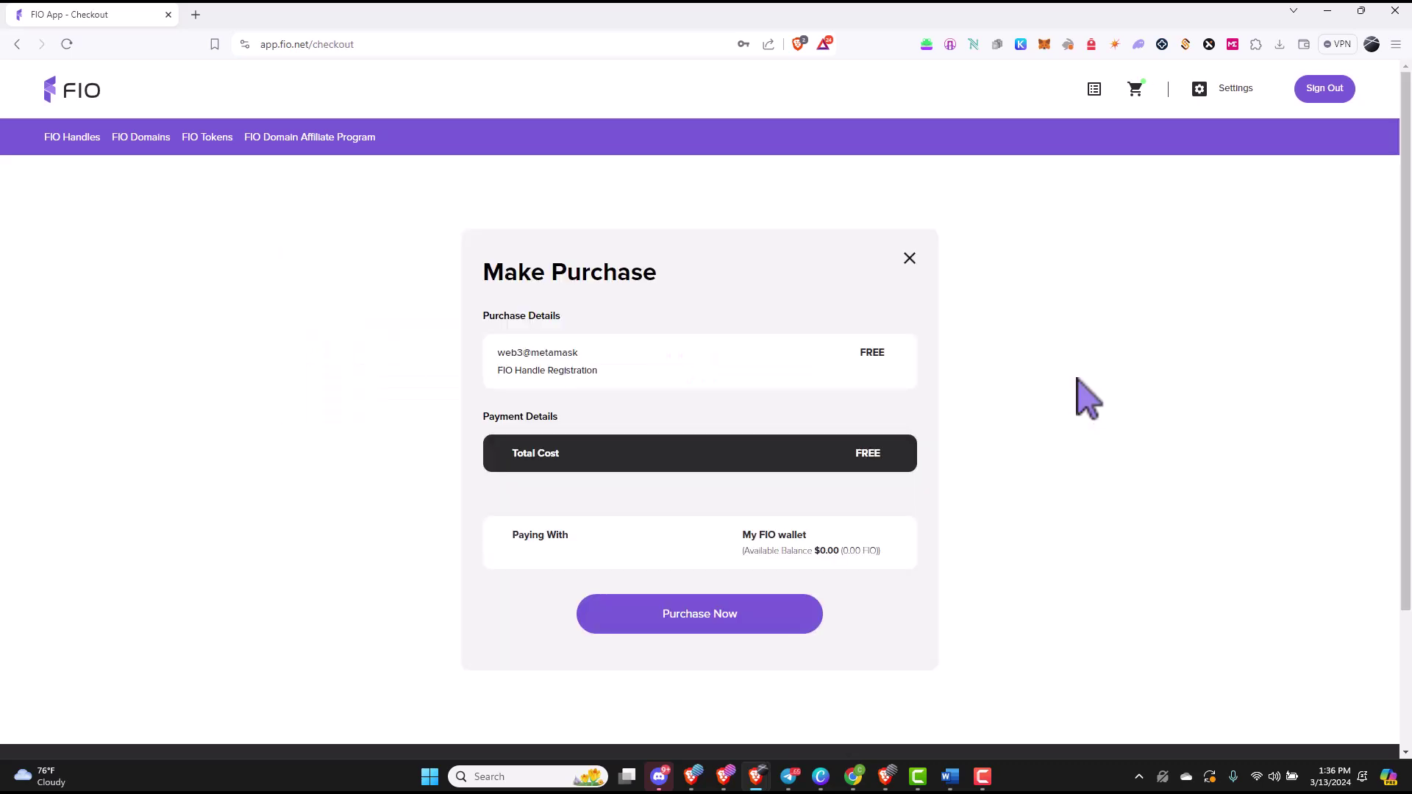
{"action": "left_click", "coordinate": [750, 629]}
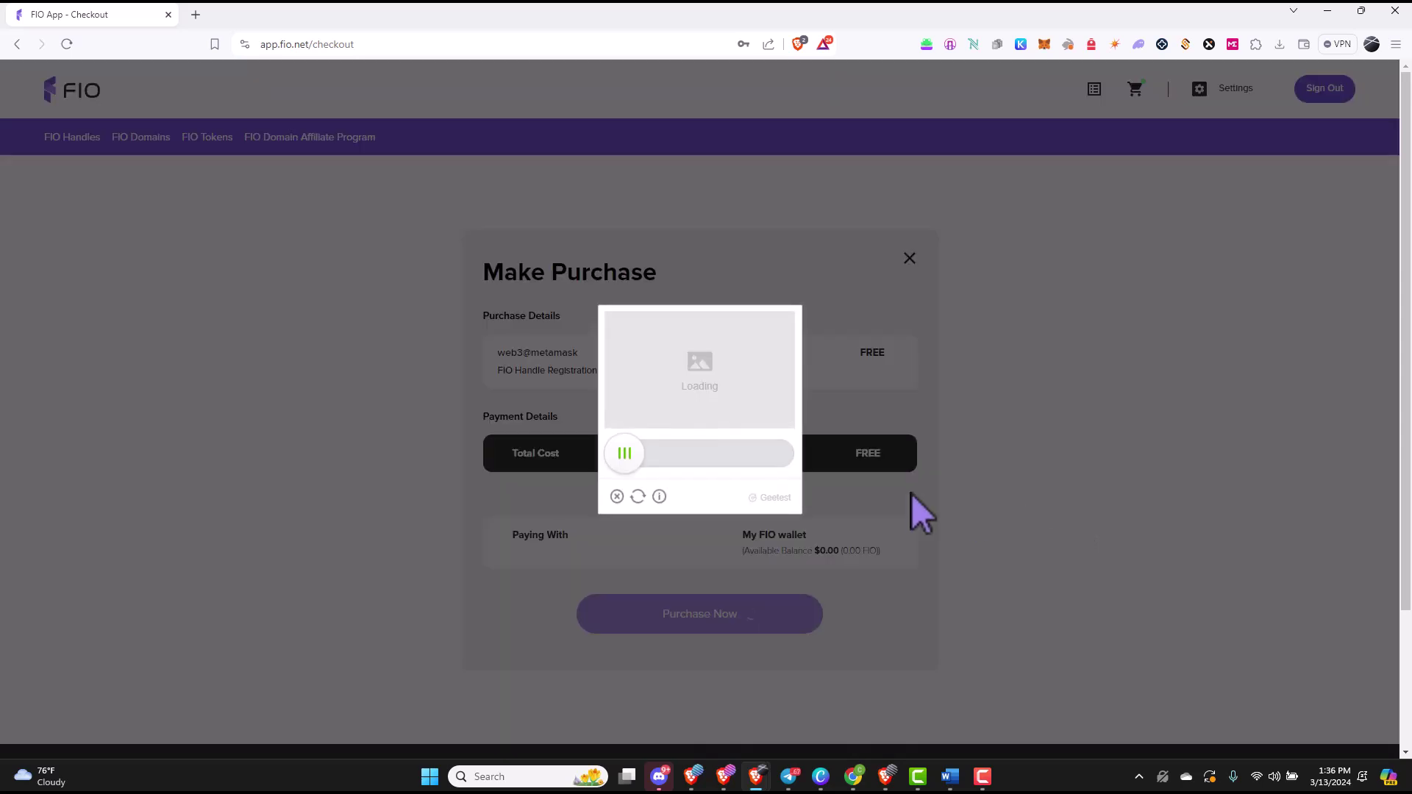
{"action": "left_click_drag", "start_coordinate": [631, 480], "coordinate": [722, 481]}
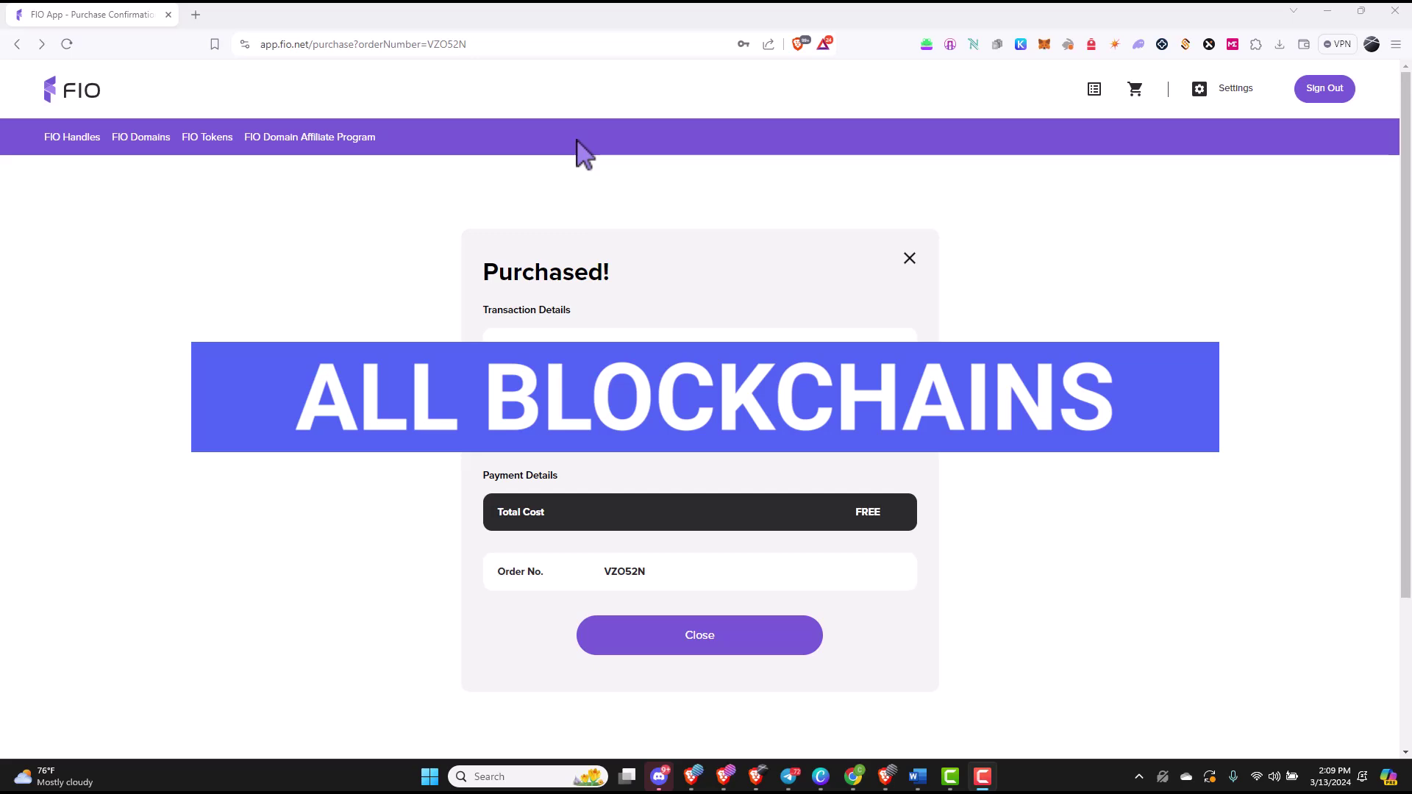
{"action": "left_click", "coordinate": [748, 641]}
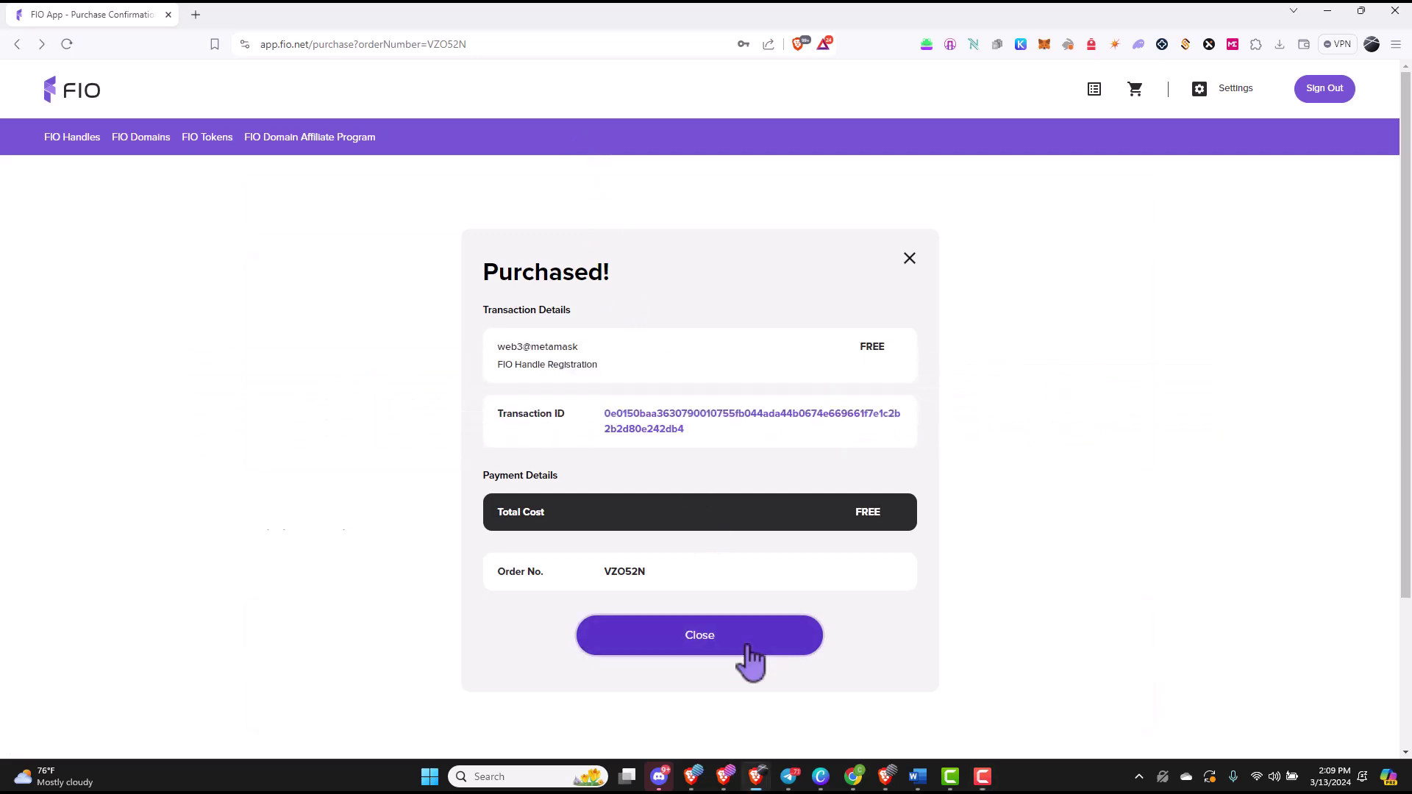
Open web3@metamask's linking settings from FIO Handles and start adding a token link.
{"action": "left_click", "coordinate": [72, 137]}
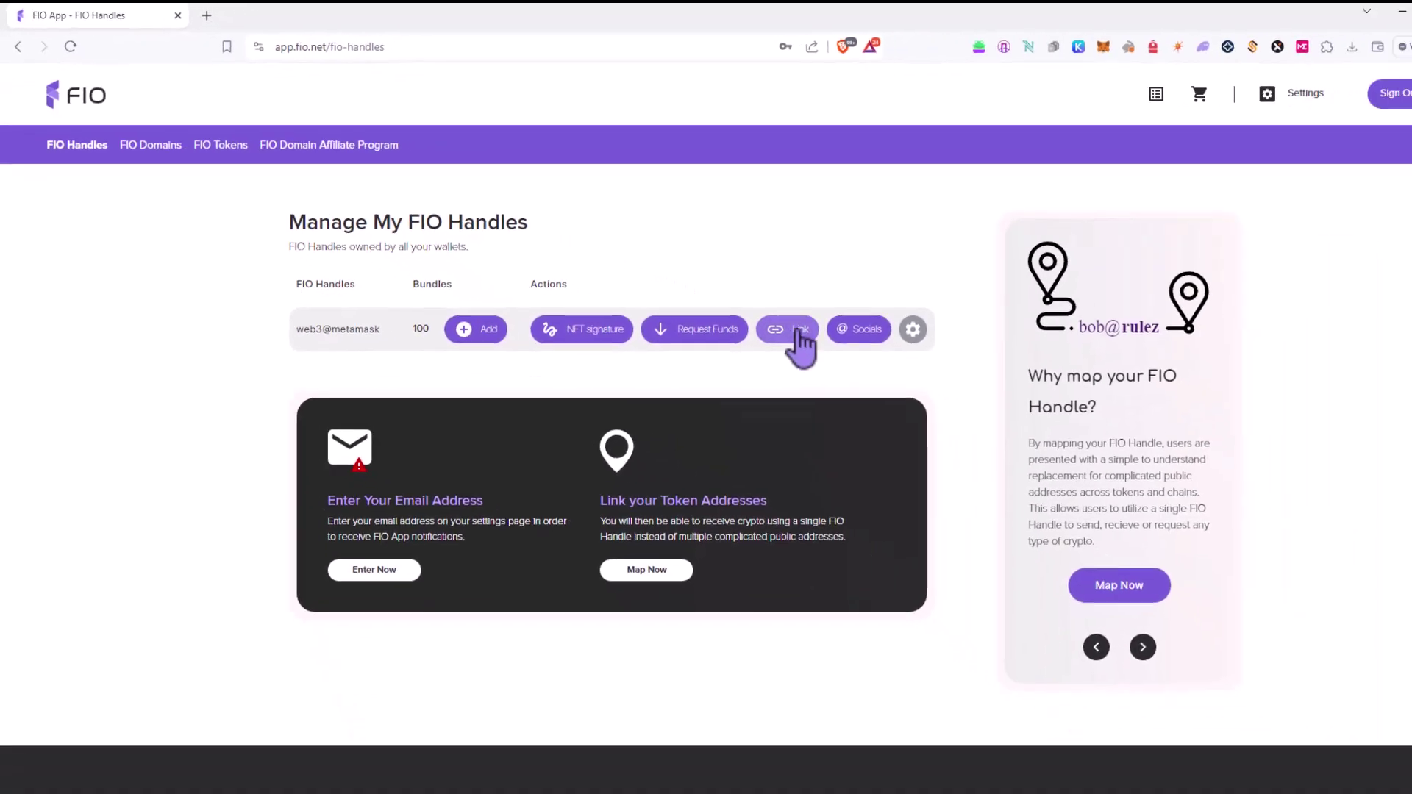
{"action": "left_click", "coordinate": [785, 331]}
{"action": "left_click", "coordinate": [969, 635]}
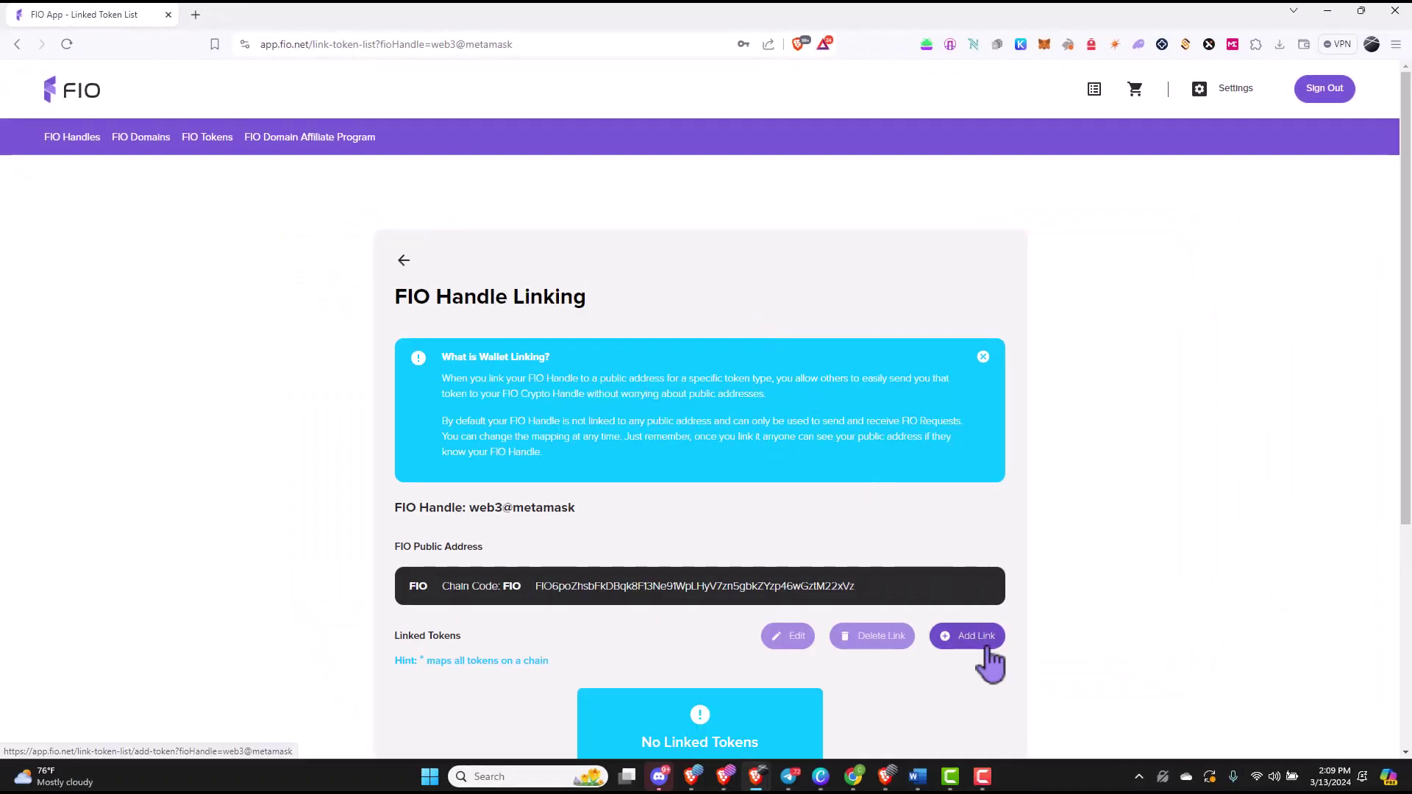